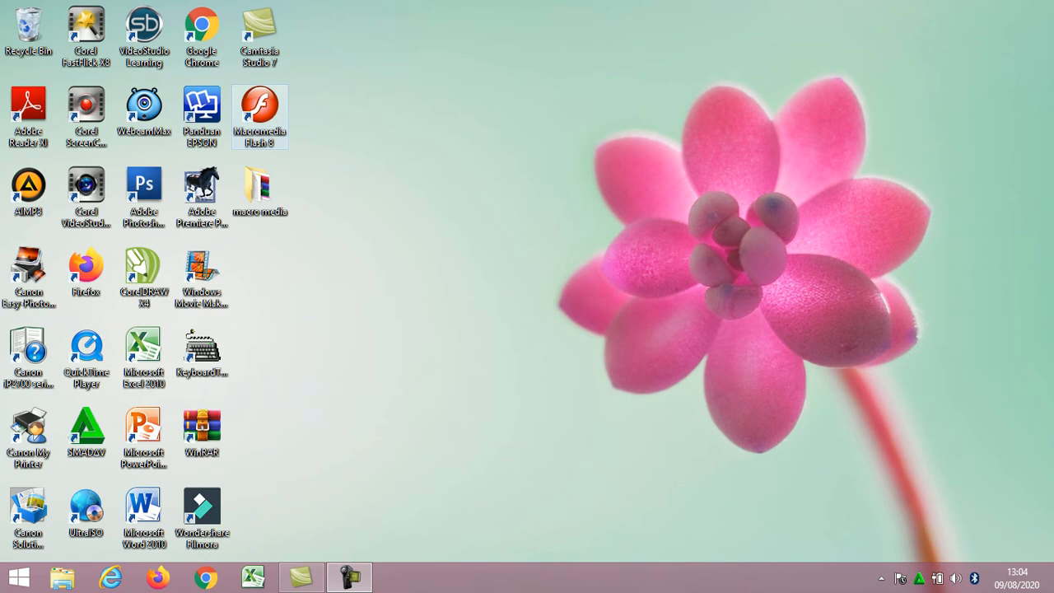
Step: Launch Macromedia Flash 8 and create a new blank Flash document
double_click(259, 112)
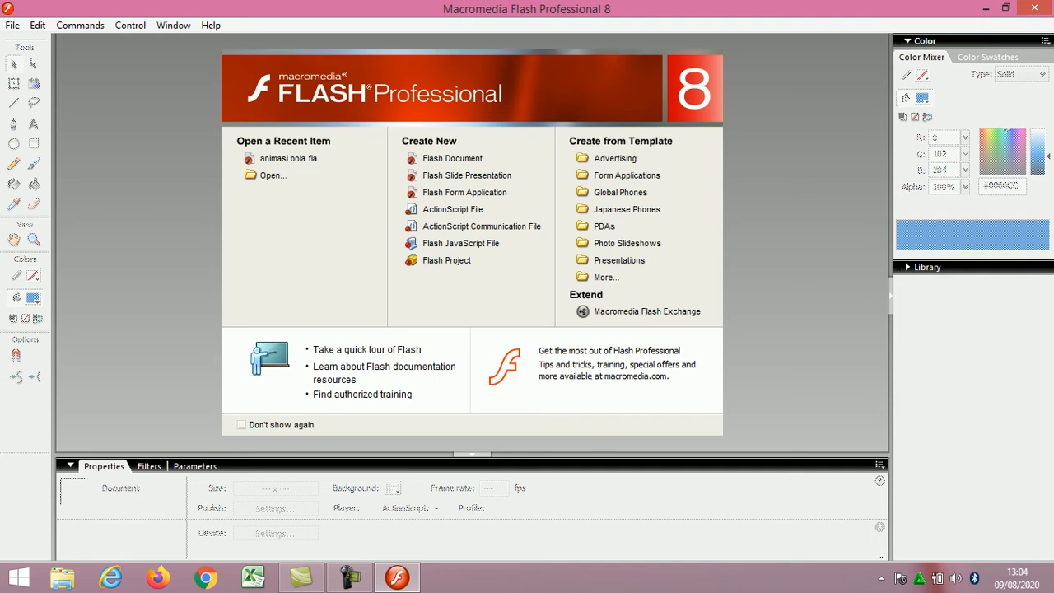
click(452, 158)
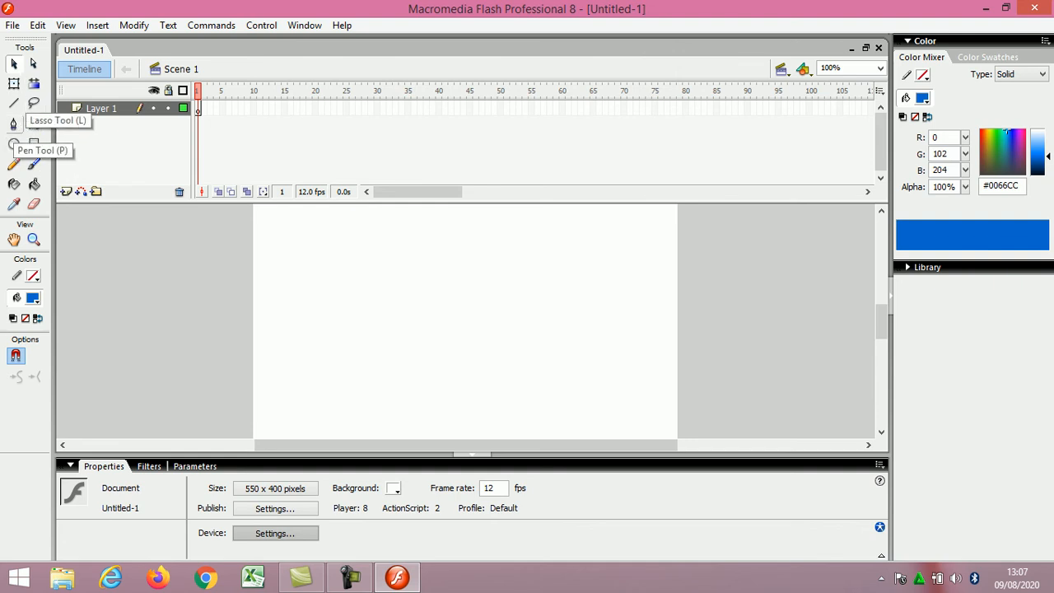
click(13, 124)
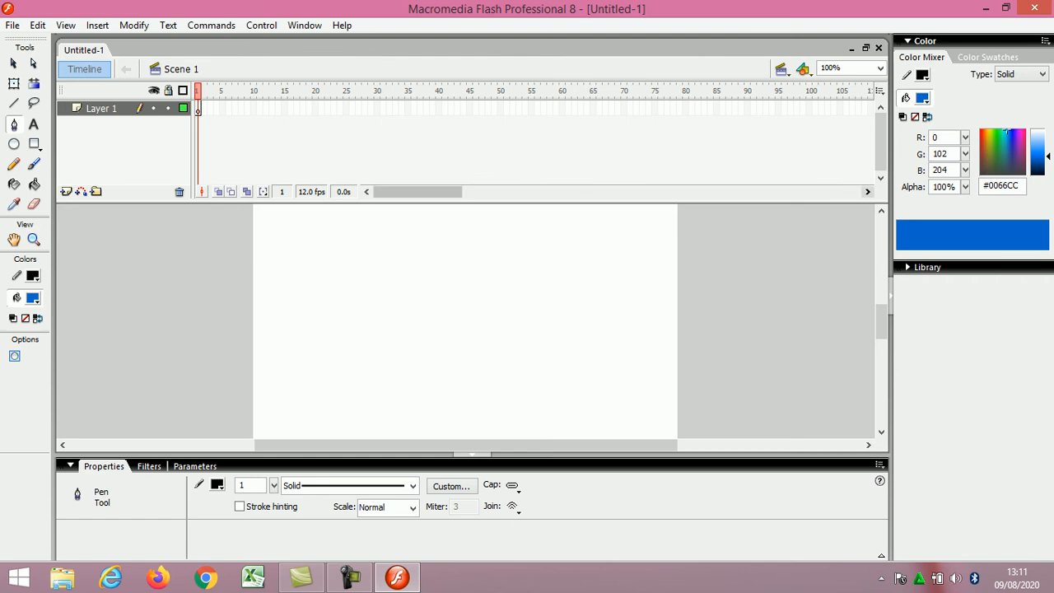
click(868, 192)
mouse_move(422, 192)
mouse_down()
mouse_move(468, 192)
mouse_move(419, 192)
mouse_up()
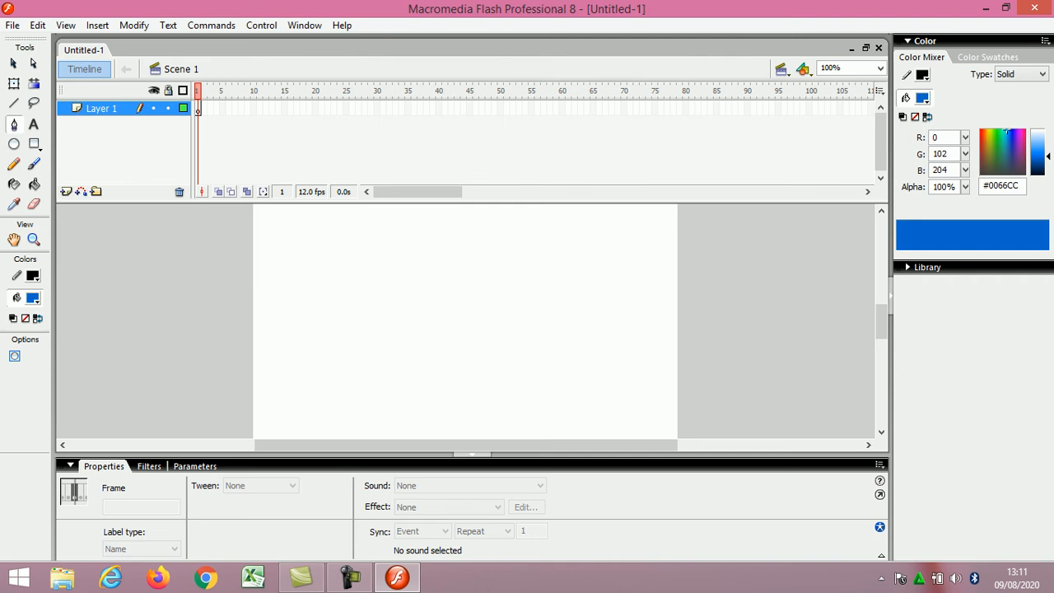
click(284, 108)
click(315, 108)
click(346, 108)
click(379, 108)
Step: Rename Layer 1 in the timeline to "bola"
right_click(93, 108)
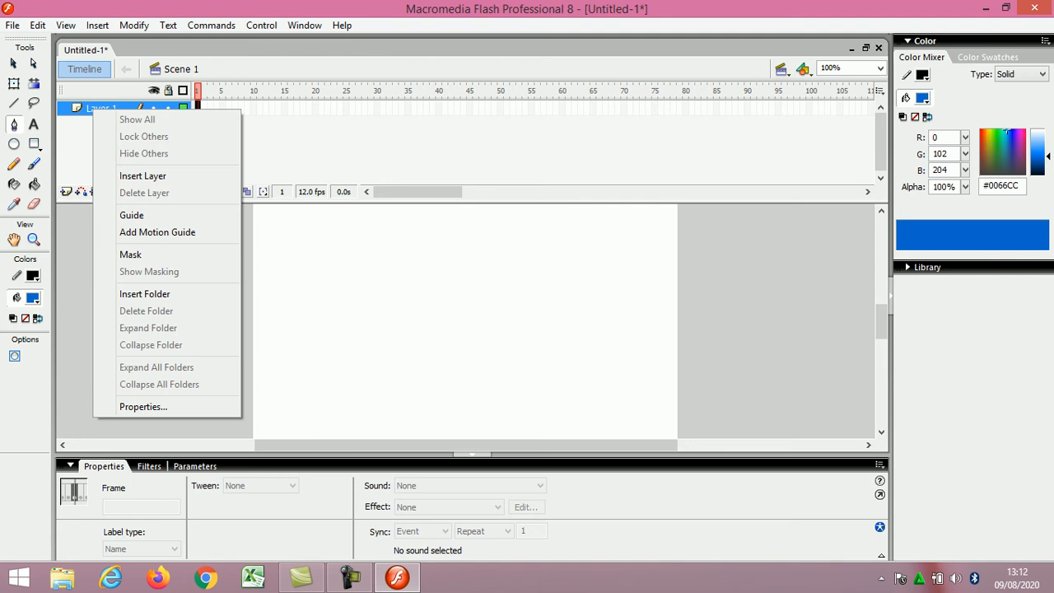
double_click(99, 108)
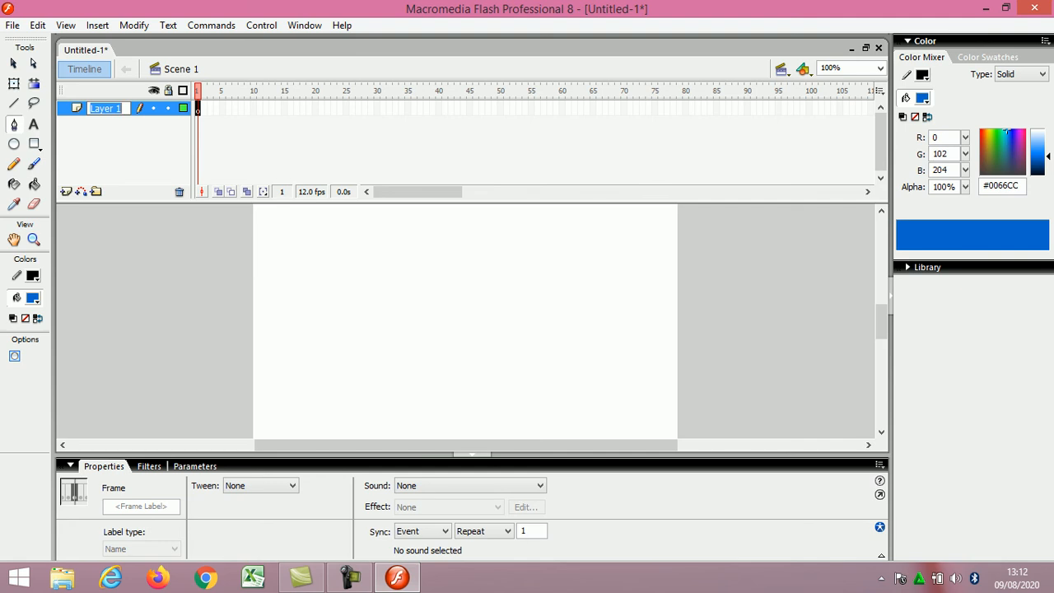
text(bola)
click(593, 109)
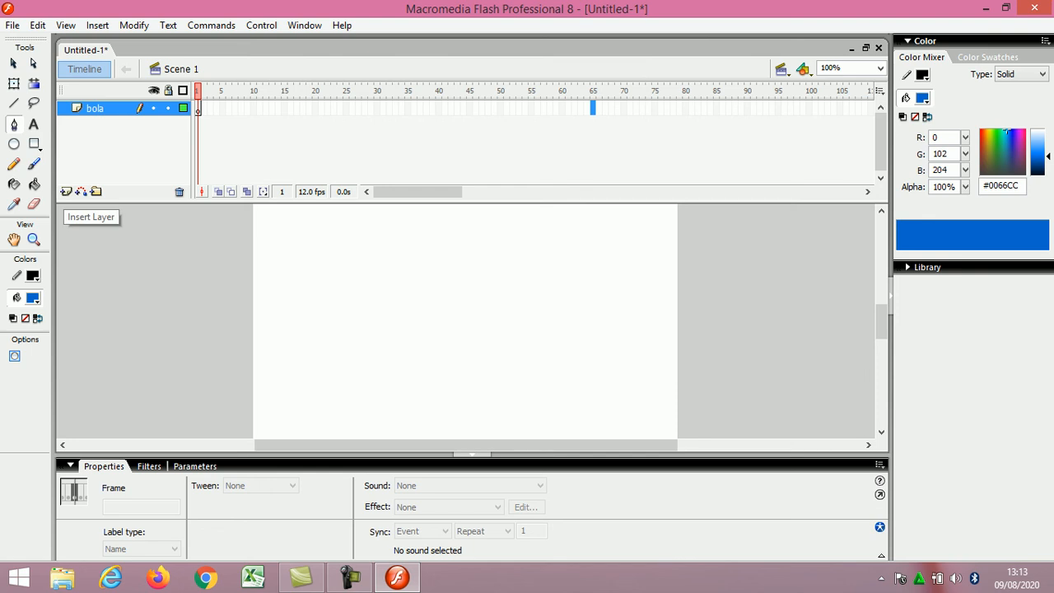
Step: Add three new layers above the bola layer in the timeline
click(66, 191)
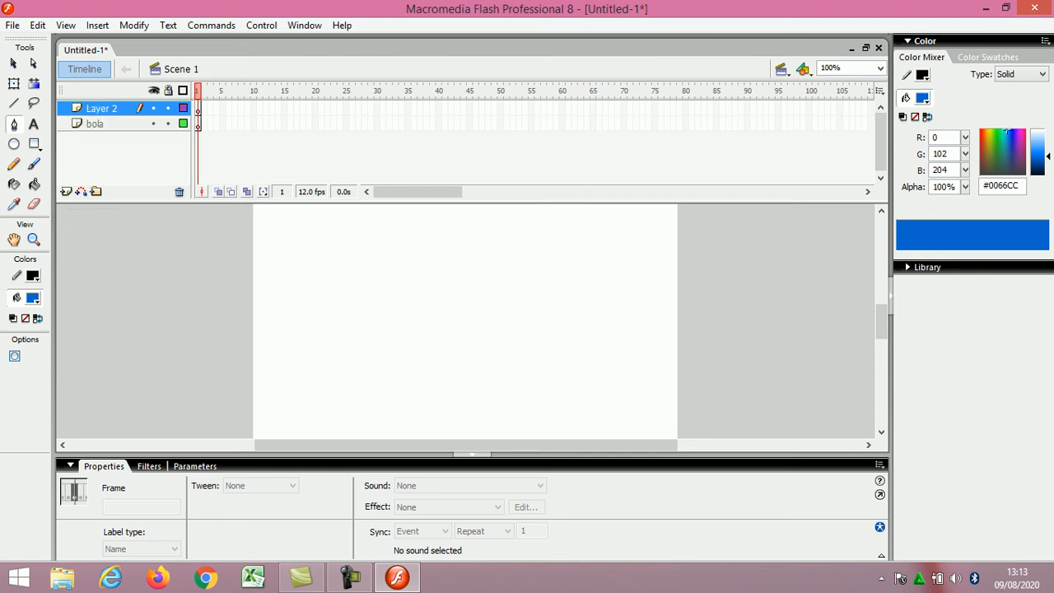
click(66, 191)
click(66, 191)
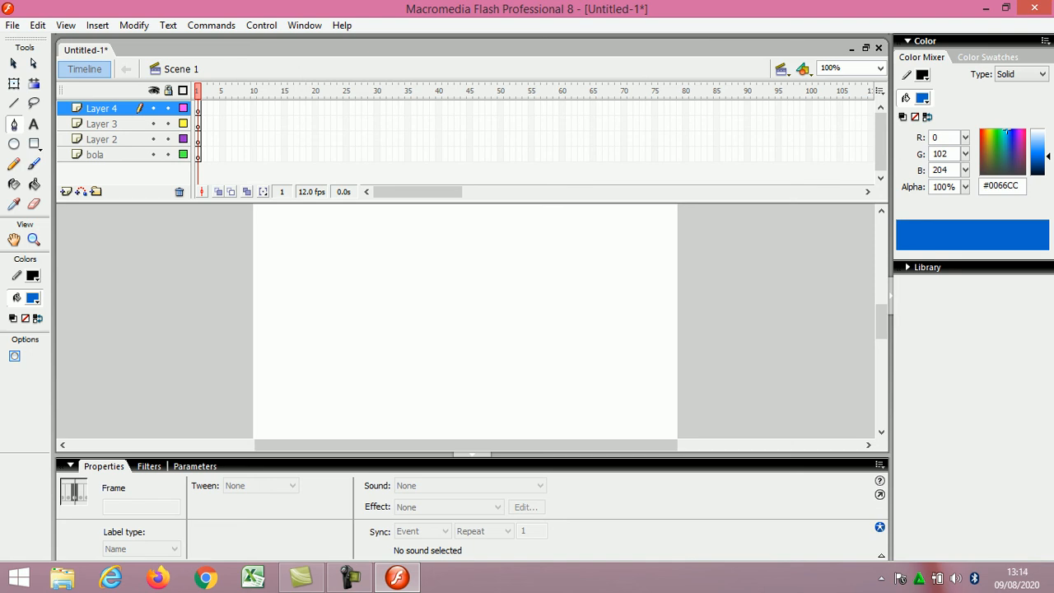
Step: Draw a blue rectangle with a black outline covering most of the visible stage on the topmost layer
click(13, 62)
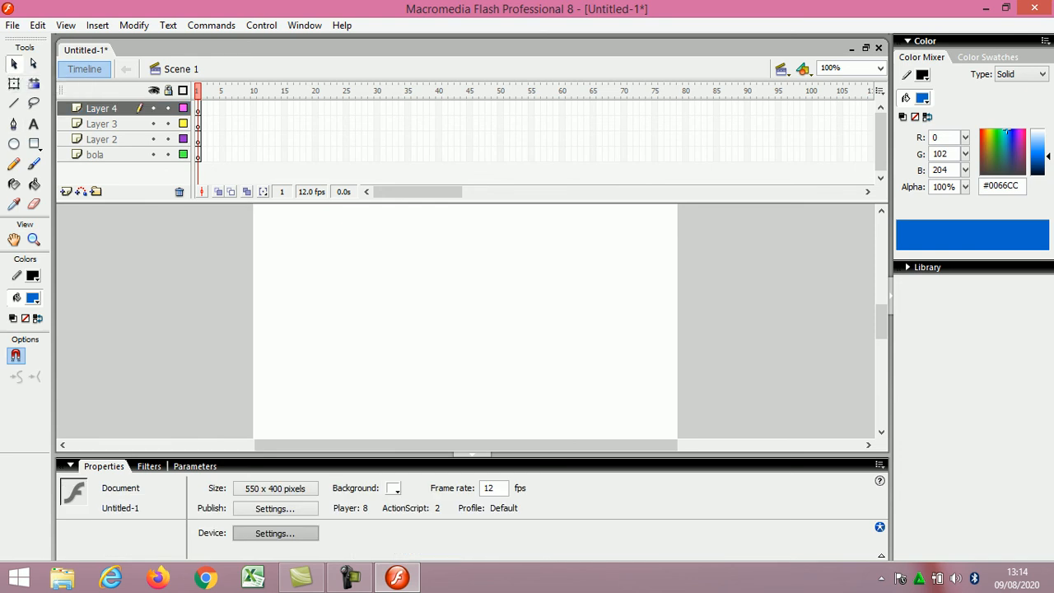
click(34, 144)
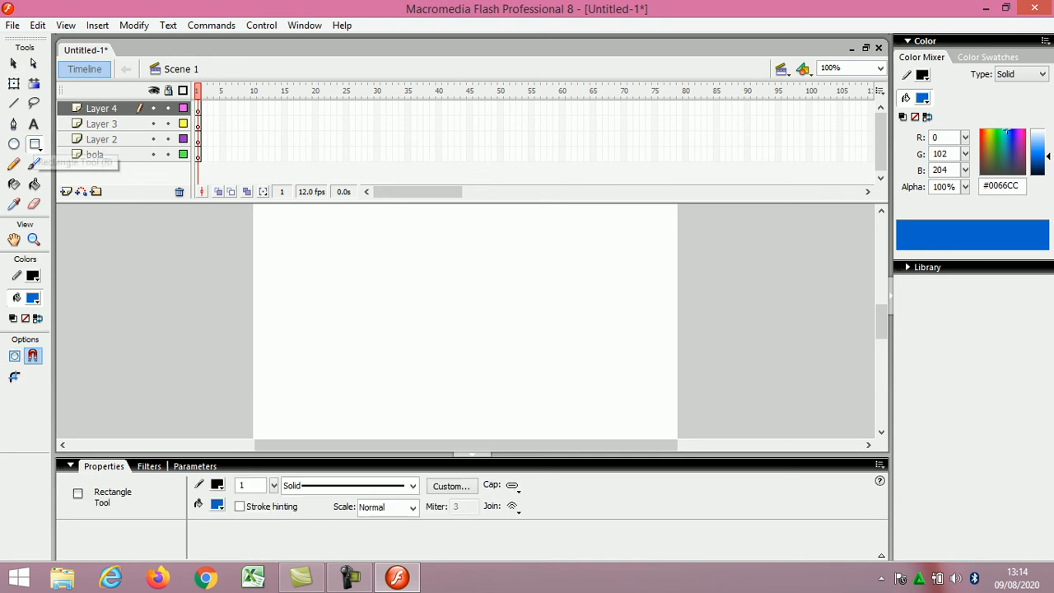
drag(257, 214, 669, 438)
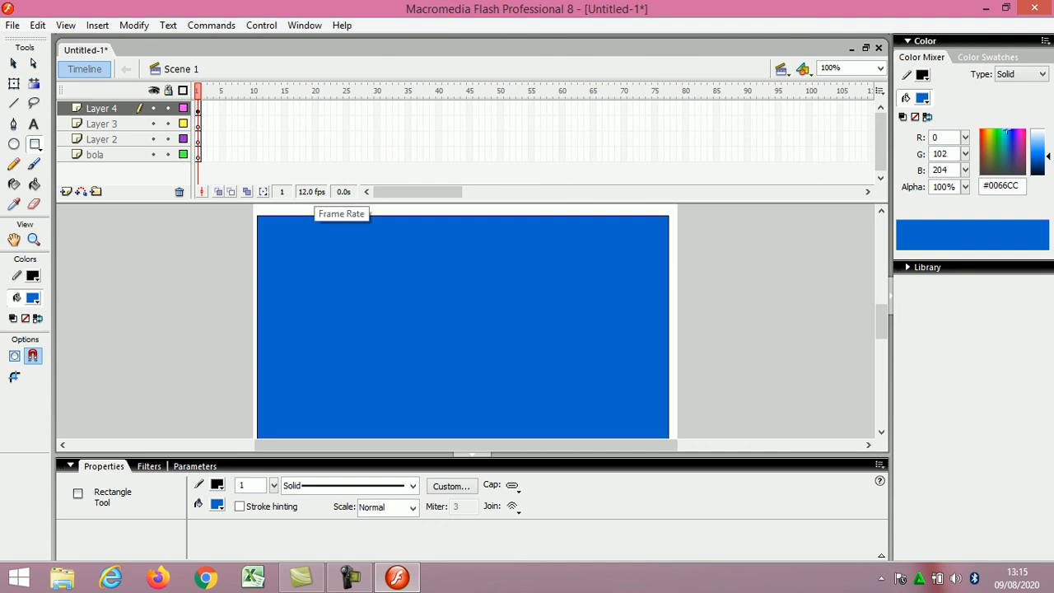
Step: Set the document's background color to pink #FF99CC and its frame rate to 25 fps
click(314, 192)
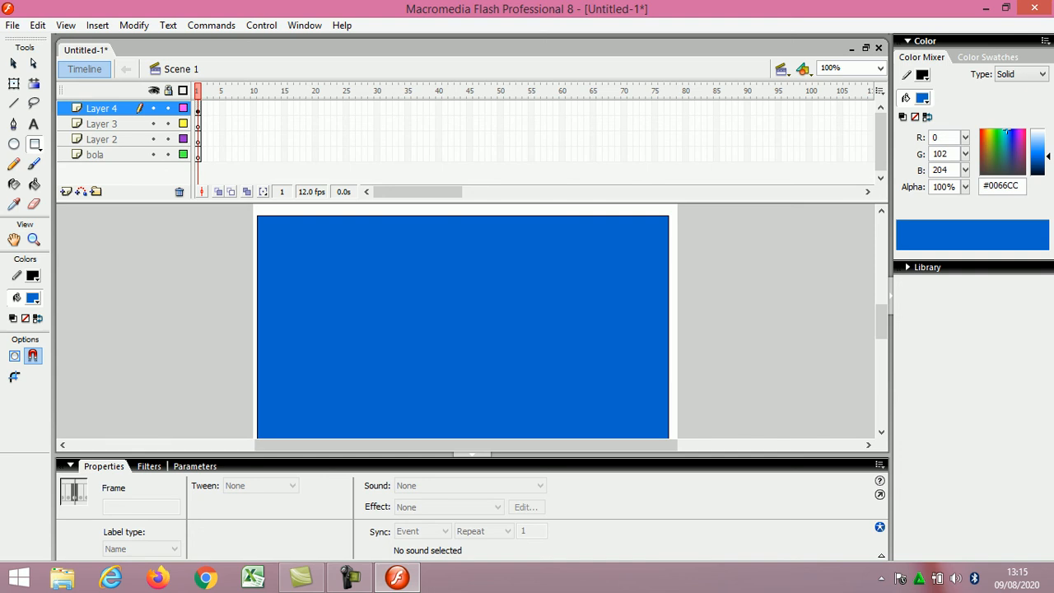
double_click(313, 192)
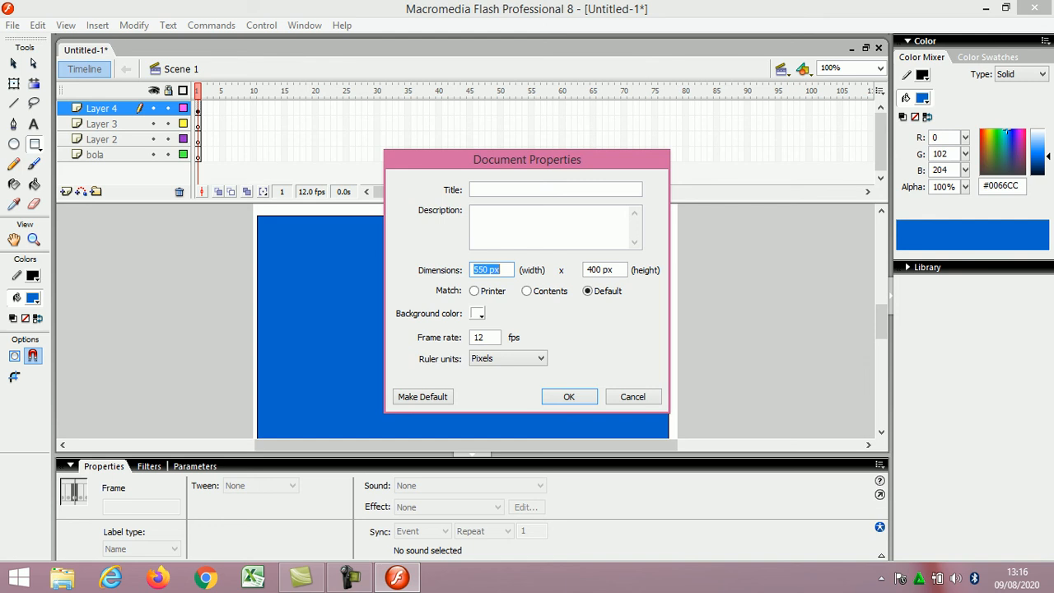
click(478, 314)
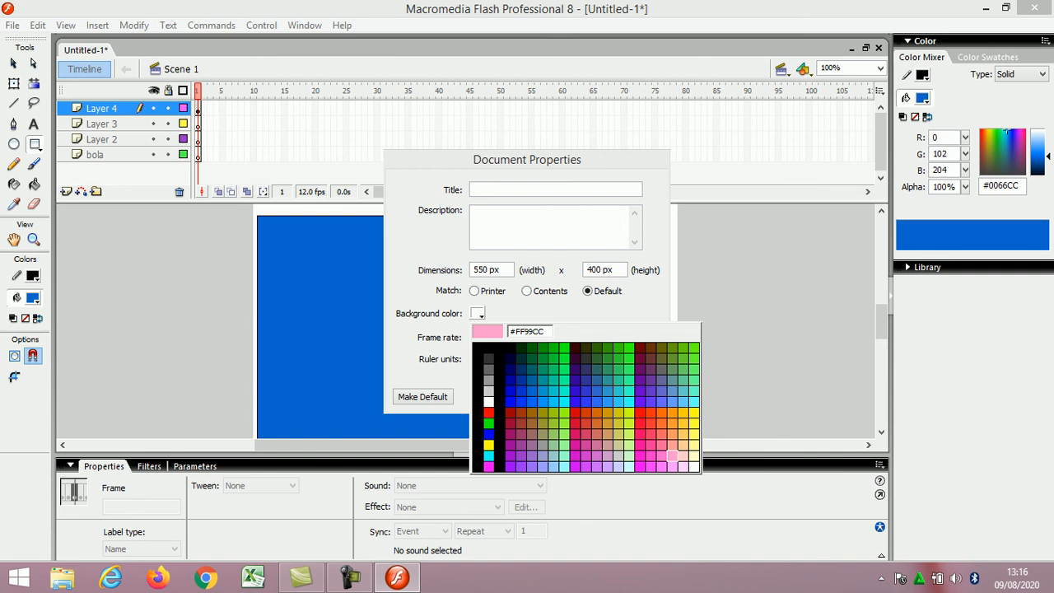
click(672, 455)
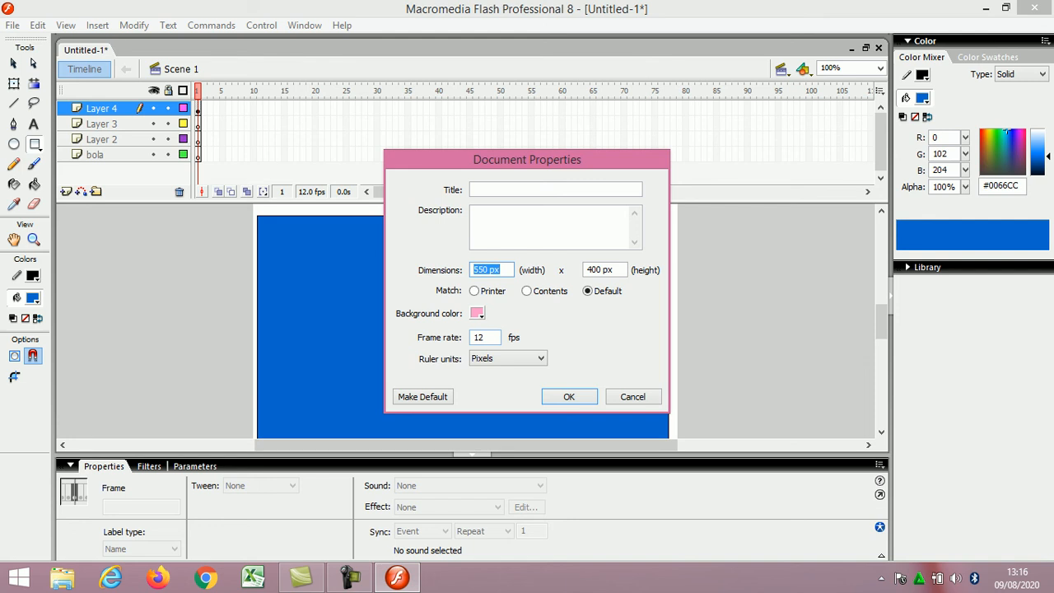
drag(492, 338, 472, 338)
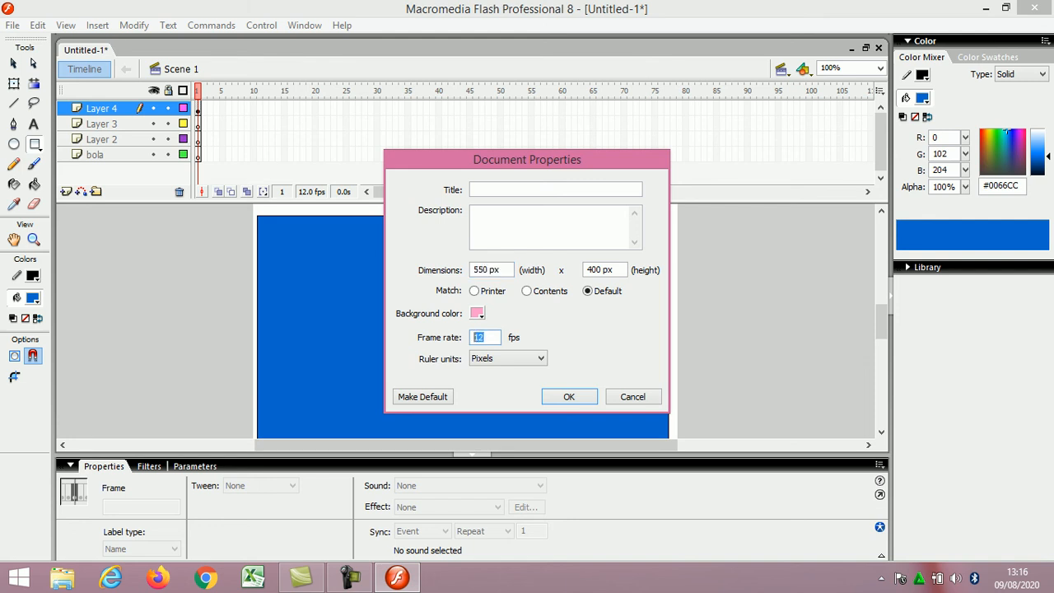
text(5)
key(BackSpace)
text(25)
click(570, 396)
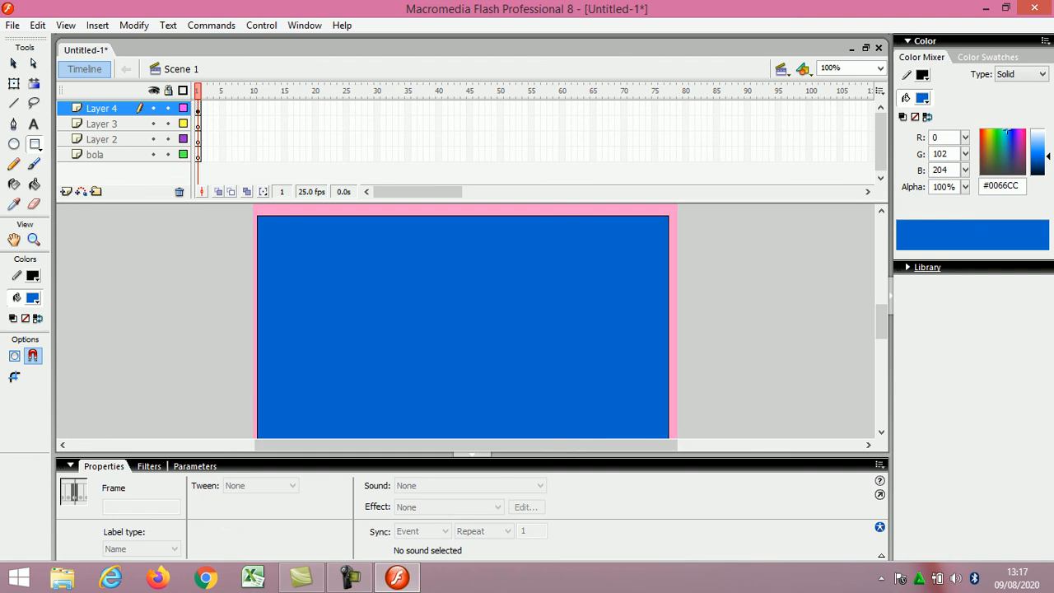
Step: Expand the document's library to view its contents
click(927, 266)
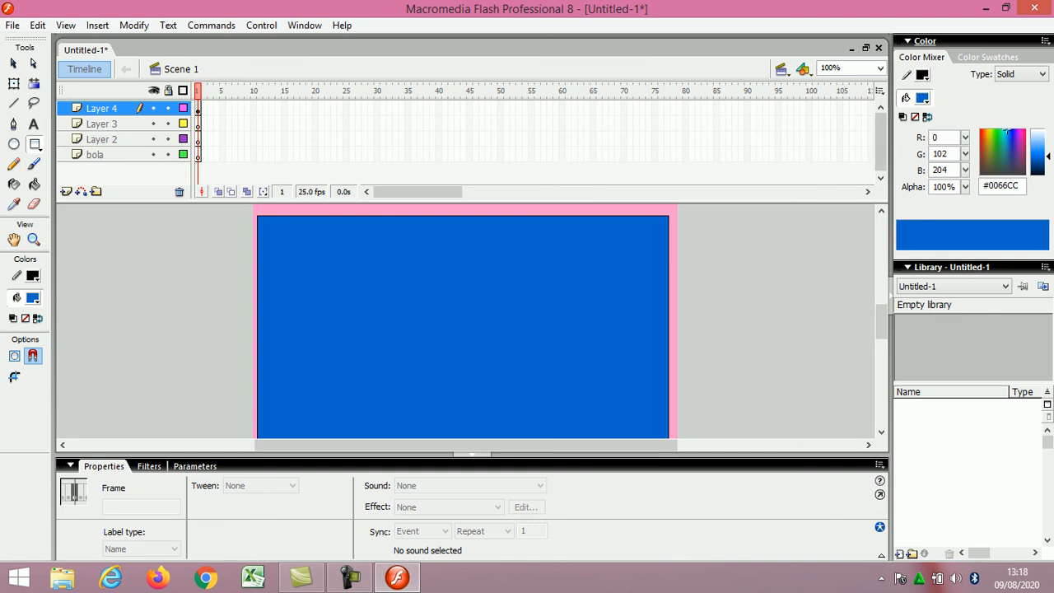
click(1034, 7)
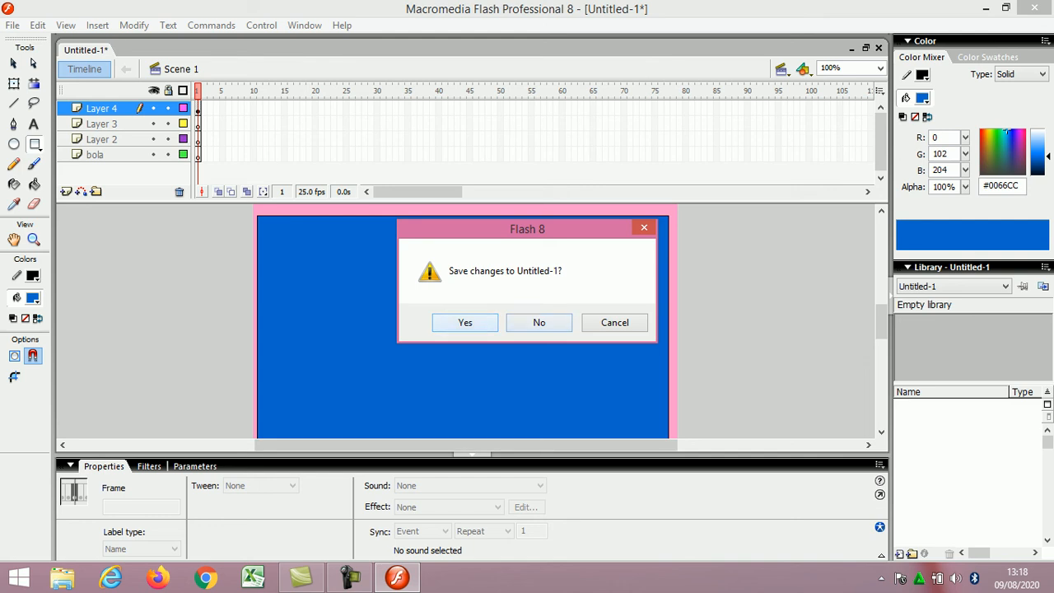
key(Return)
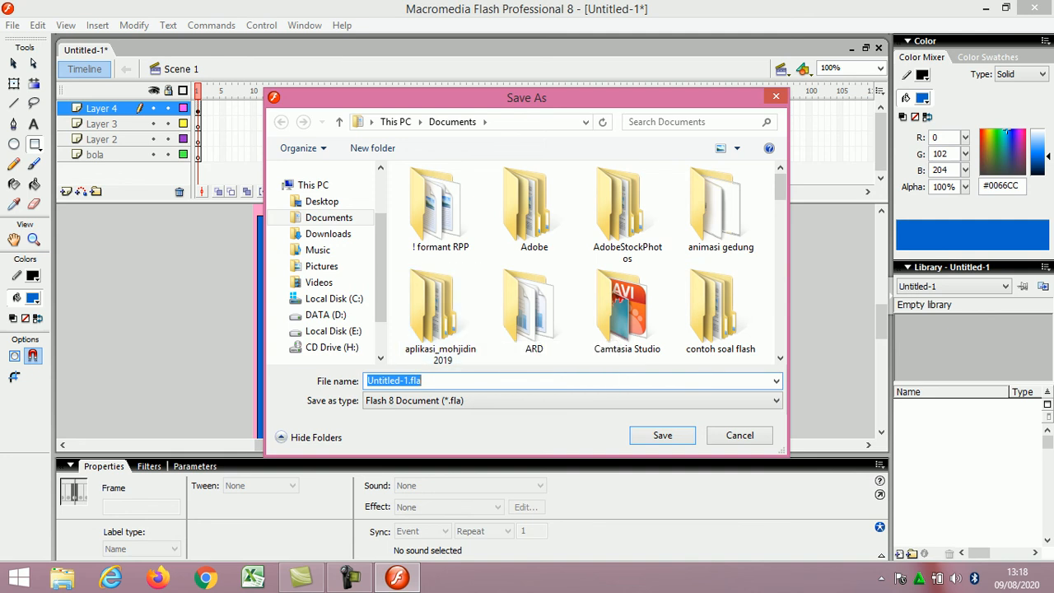
click(740, 435)
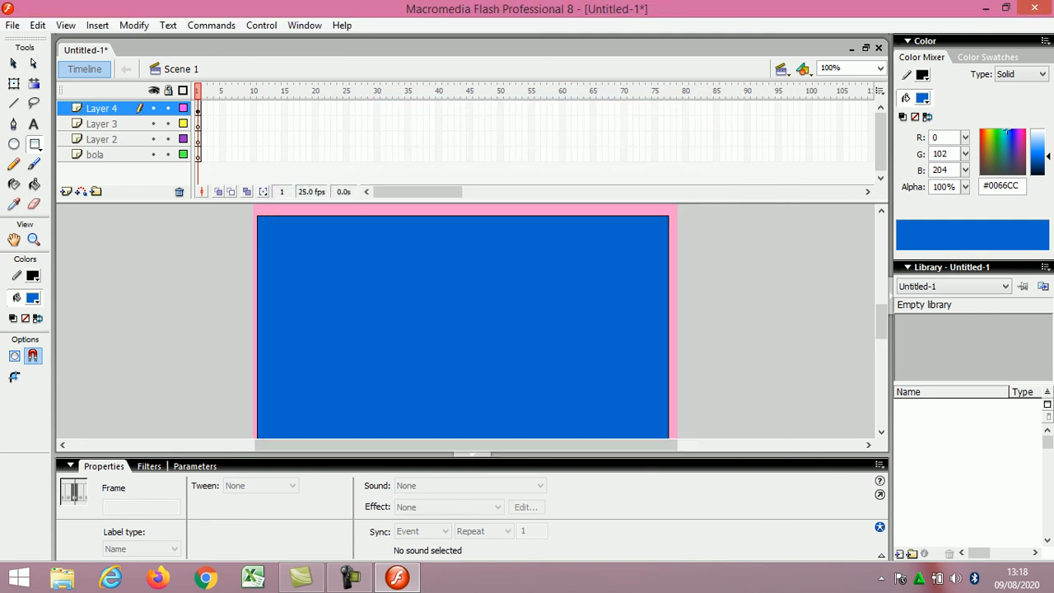
Step: Close Flash, saving the document in the Documents folder as "pengenalna menu macromedia flash" in Flash 8 format
click(1034, 7)
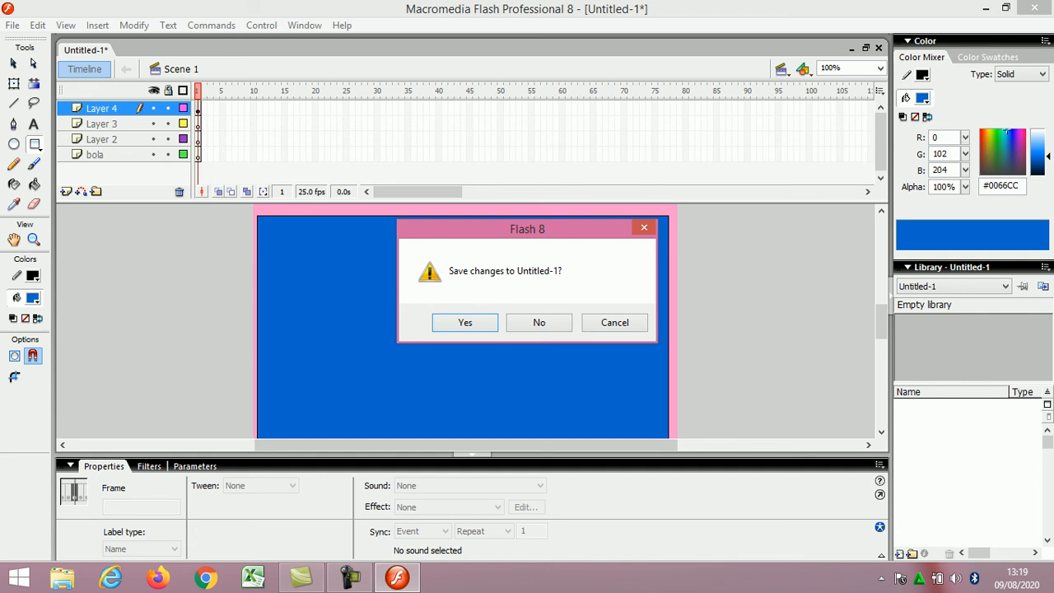
key(Return)
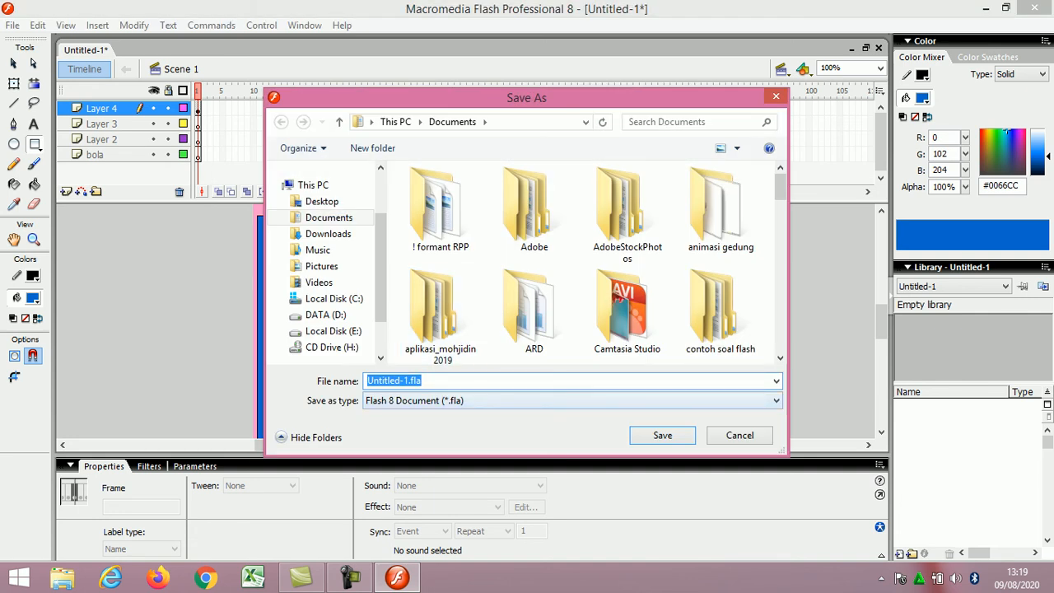
text(pe)
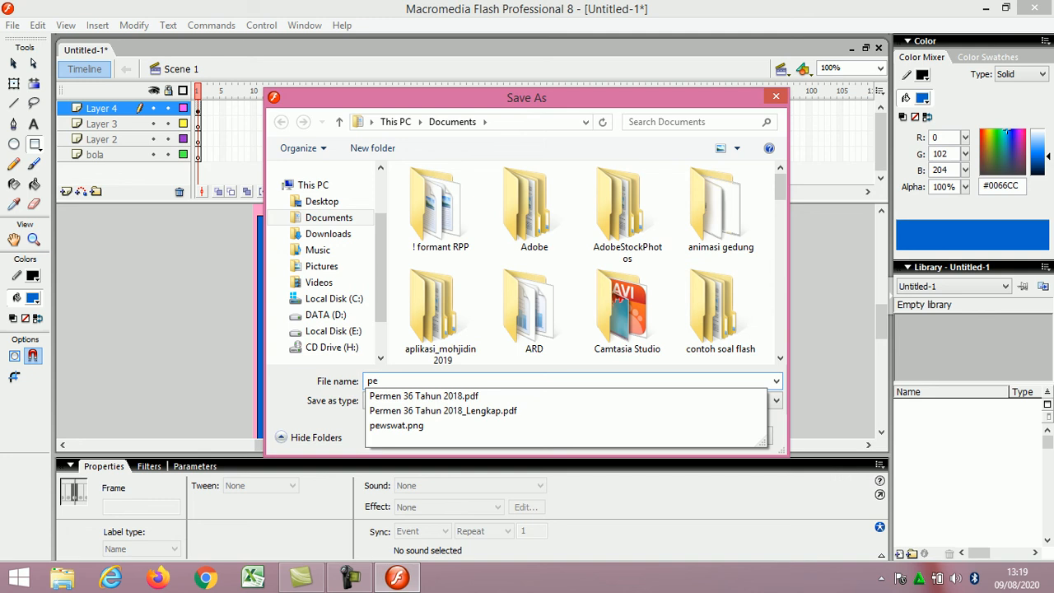
text(ngena)
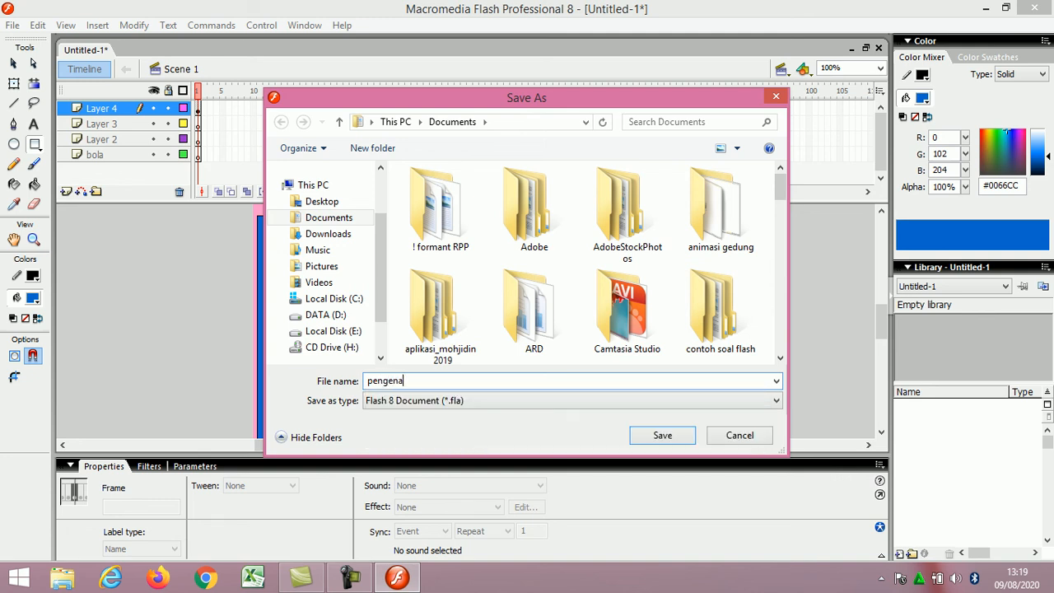
text(l)
text(n)
text(a m)
text(enu )
text(macr)
text(omedi)
text(a fl)
text(as)
text(h)
click(639, 437)
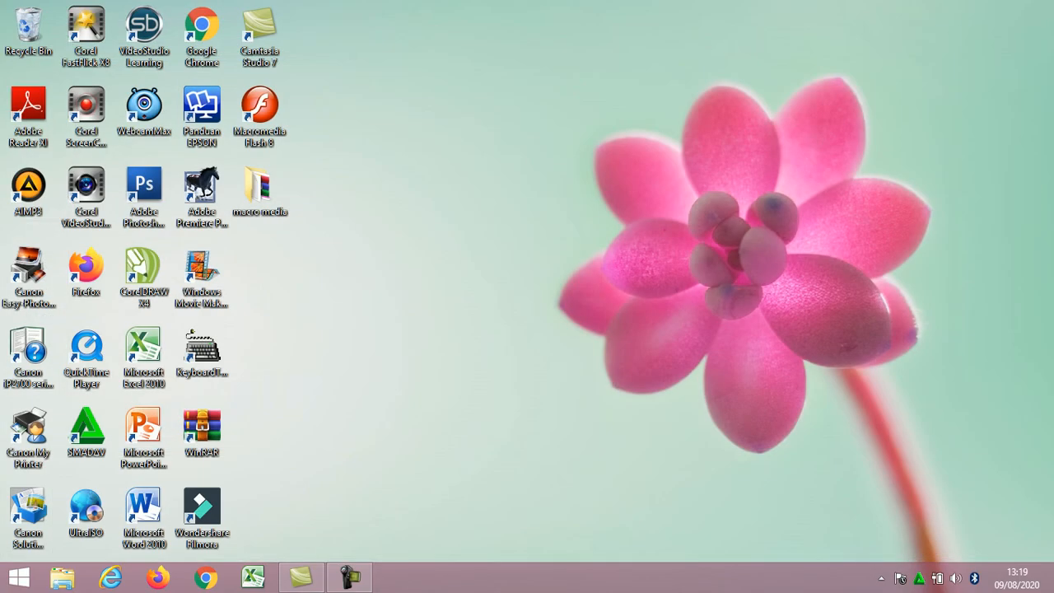
click(350, 577)
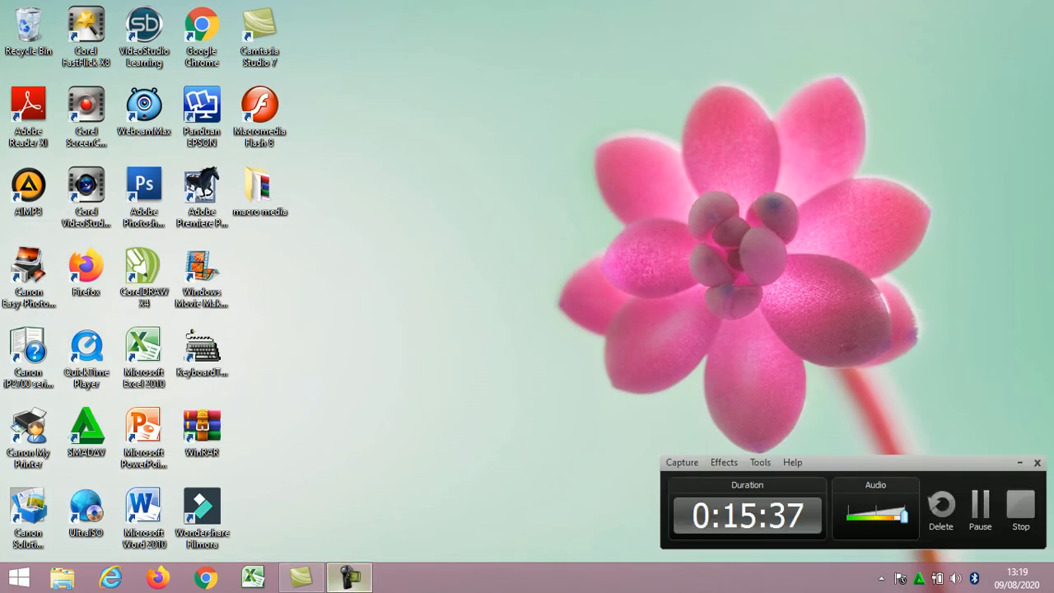